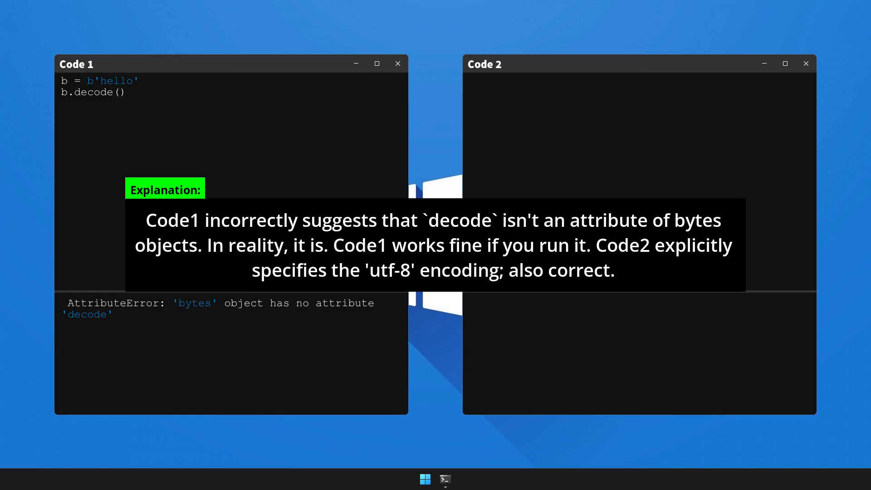
{"action": "type", "text": "b = b'hello'"}
- Run b.decode('utf-8') on b'hello' in Code 2 so it outputs 'hello'
{"action": "key", "text": "Return"}
{"action": "type", "text": "b.deco"}
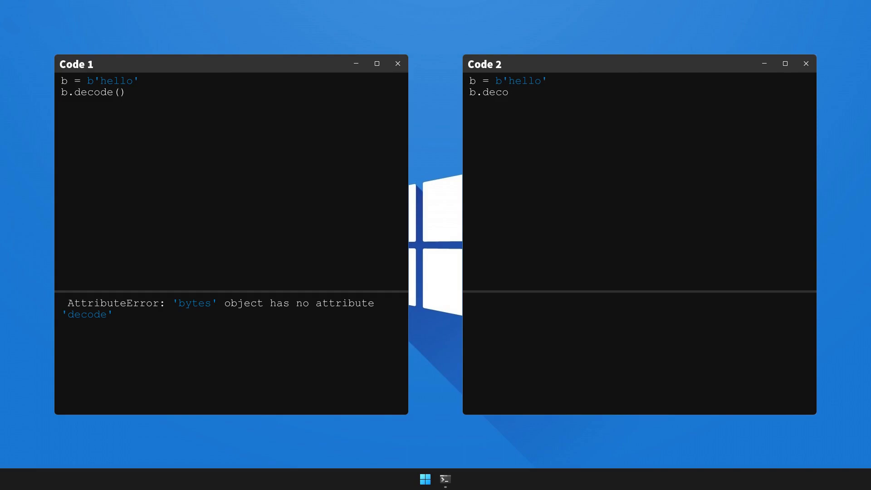
{"action": "type", "text": "de('utf-8')"}
{"action": "key", "text": "Return"}
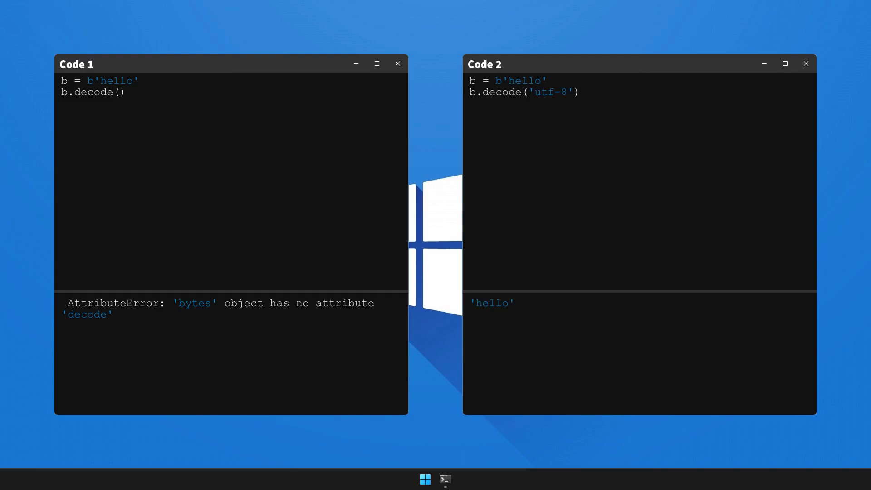